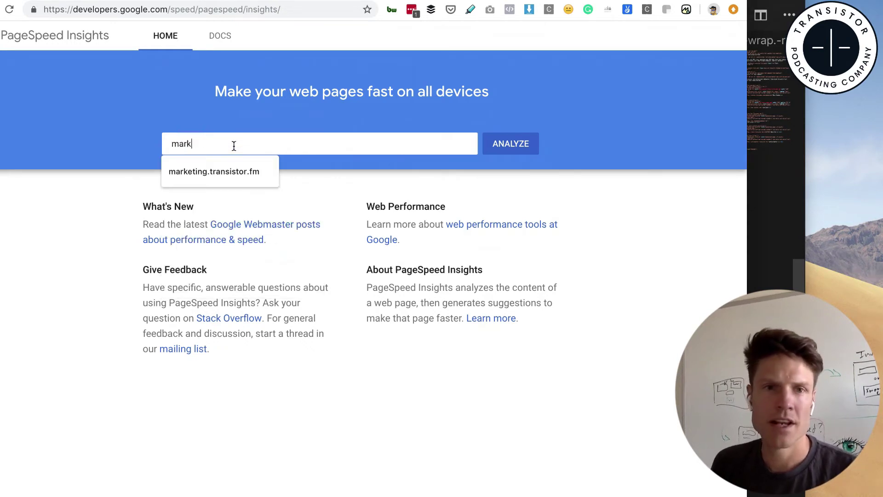
text(eting)
Accept the marketing.transistor.fm suggestion and run the PageSpeed analysis, which scores 66 on mobile
key(Down)
key(Return)
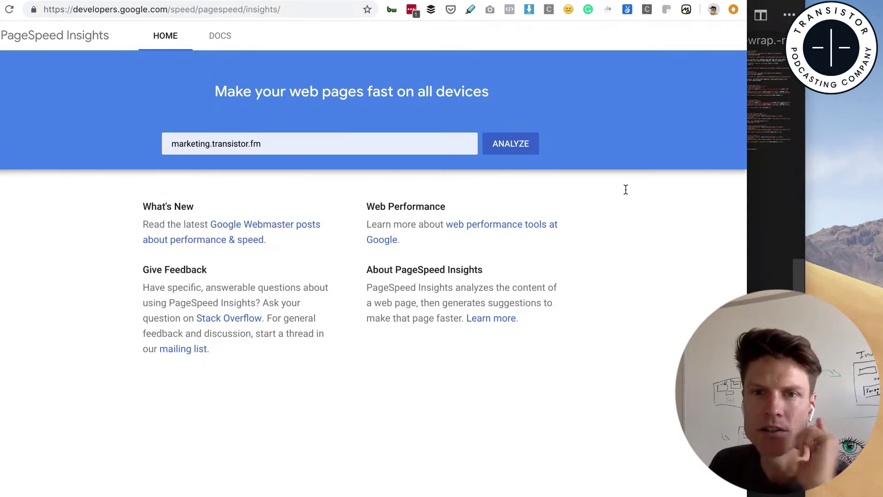
click(507, 144)
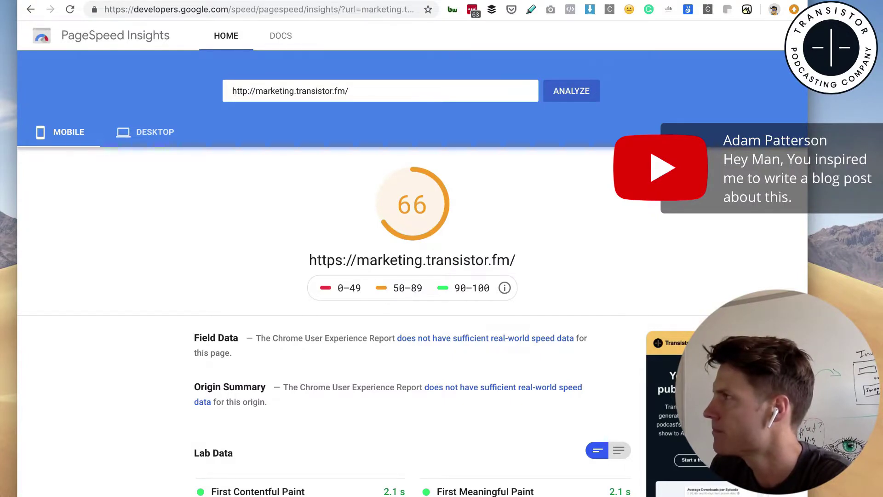
Switch to test.html in the editor and turn on word wrap with Alt+Z
key(super+Tab)
key(ctrl+Tab)
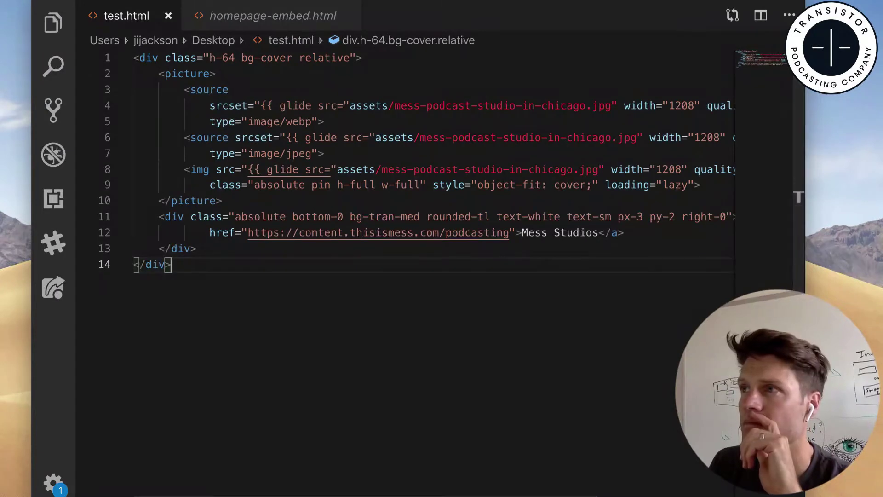
key(alt+z)
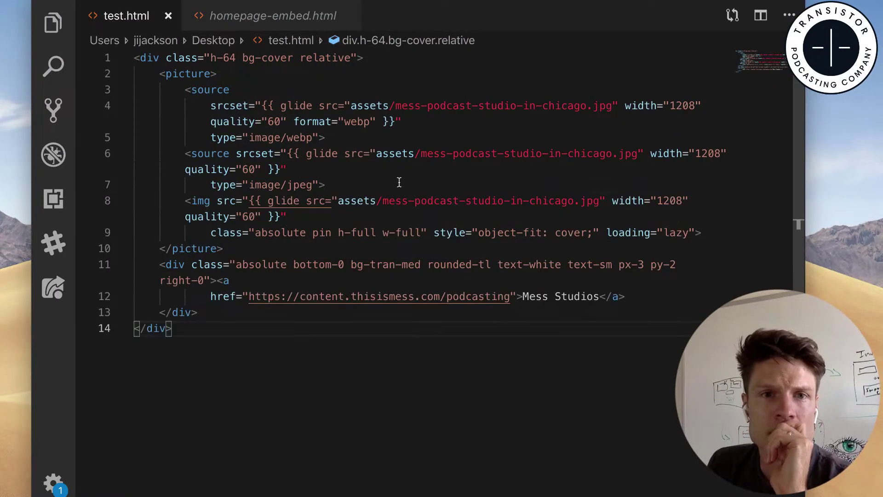
Inspect the picture element's webp source line and select the studio image file name
click(399, 184)
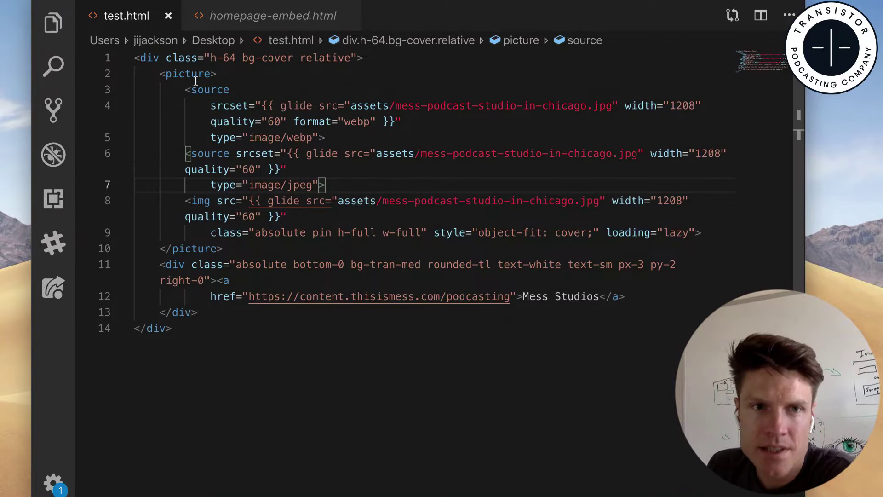
click(224, 74)
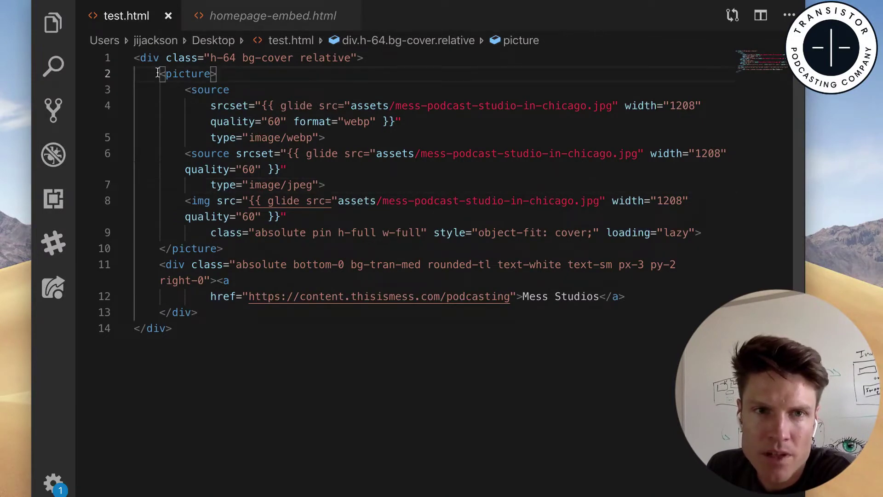
key(Down)
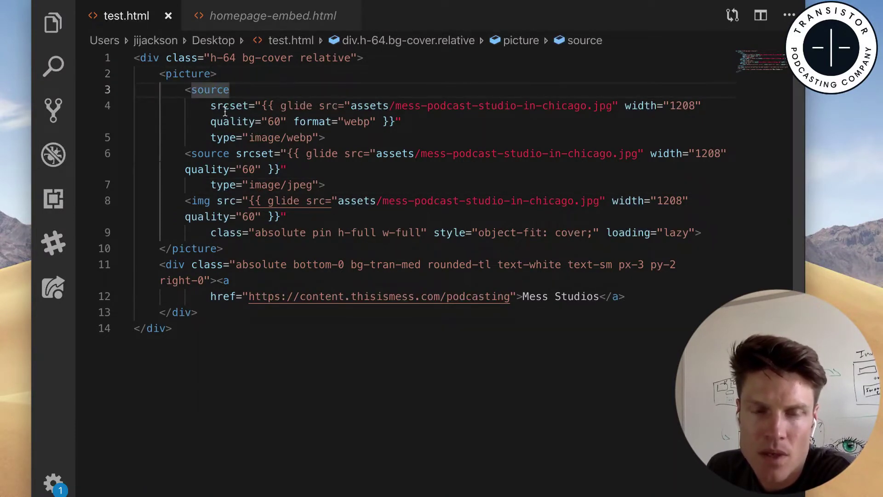
click(281, 106)
click(458, 104)
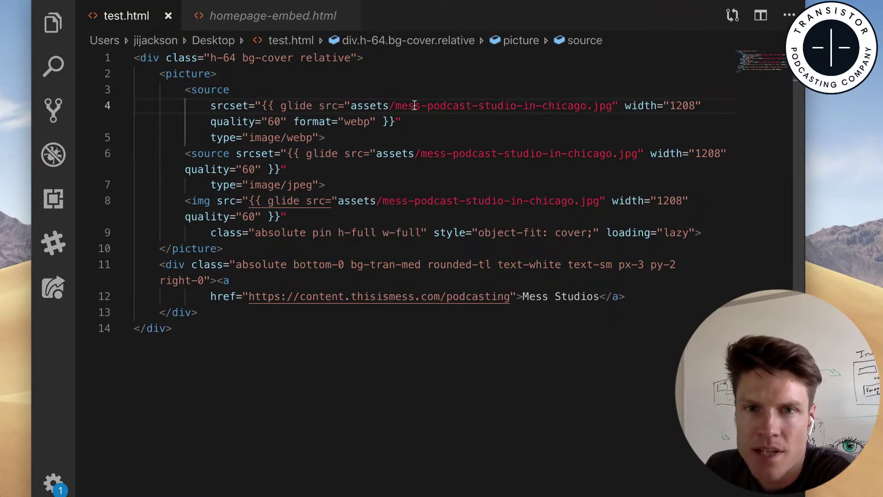
drag(395, 105, 612, 105)
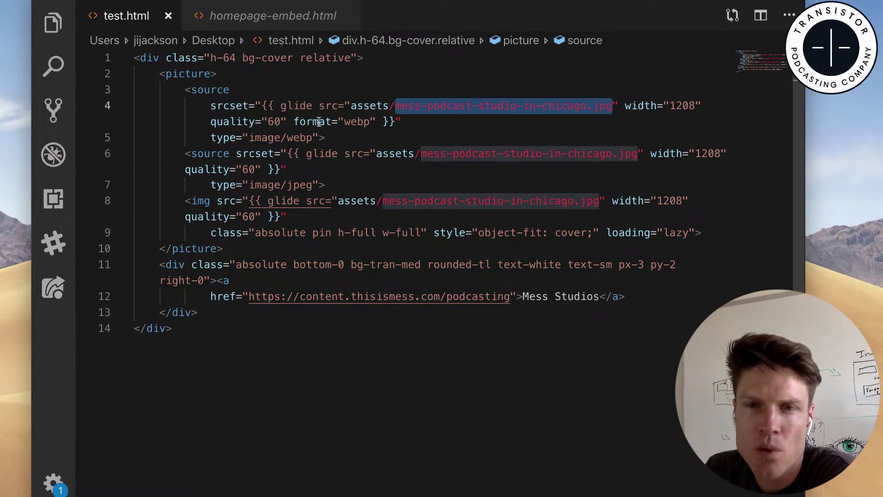
Check the webp source's quality value and select its webp format value
click(273, 122)
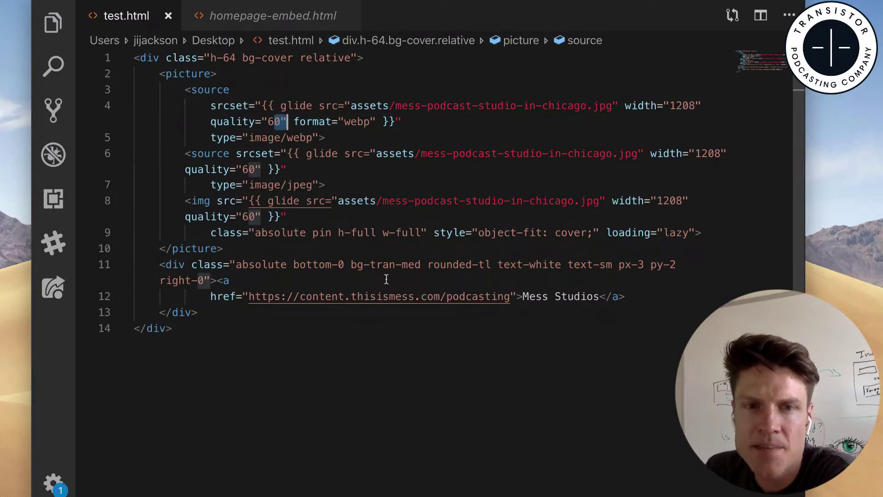
scroll(393, 162, down, 1)
click(345, 119)
drag(338, 118, 377, 118)
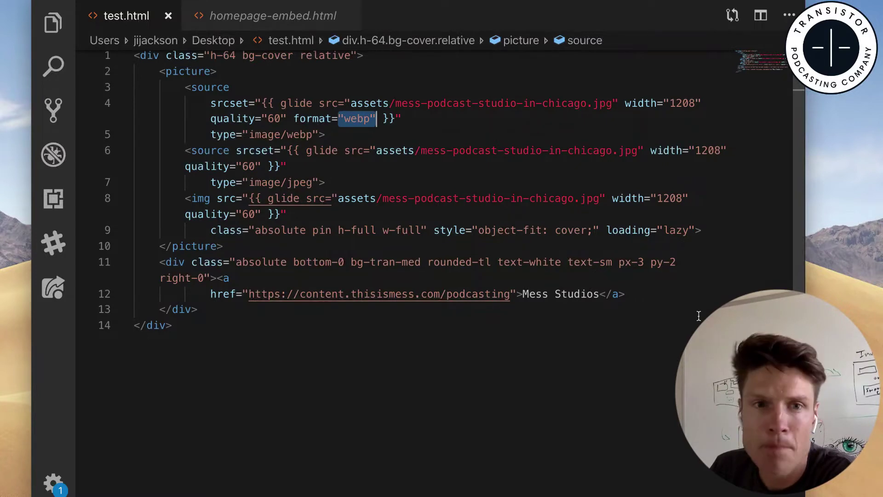
Review the jpeg source's 1208 width and srcset, then re-run PageSpeed Insights
click(411, 152)
scroll(410, 155, down, 1)
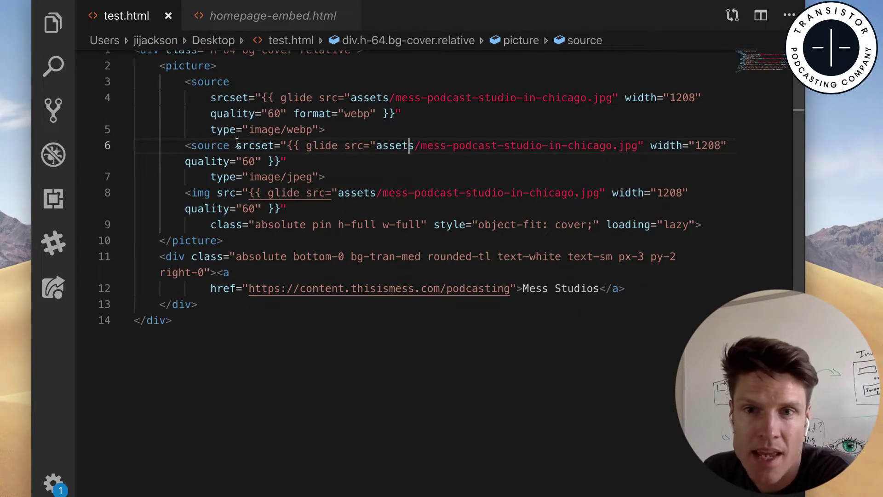
double_click(703, 146)
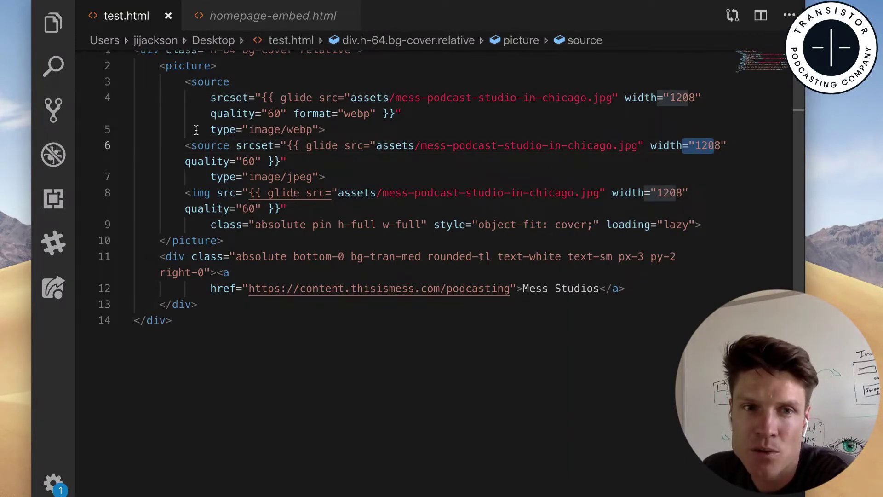
click(234, 160)
key(shift+End)
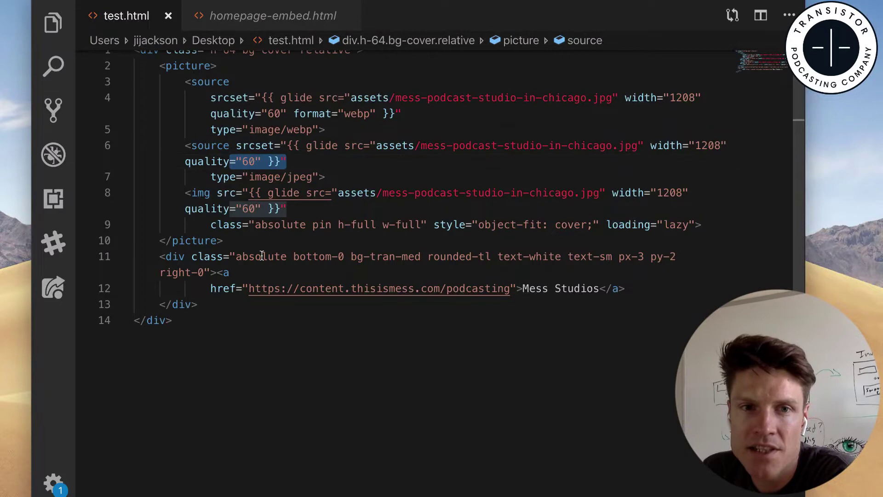
key(super+Tab)
click(589, 111)
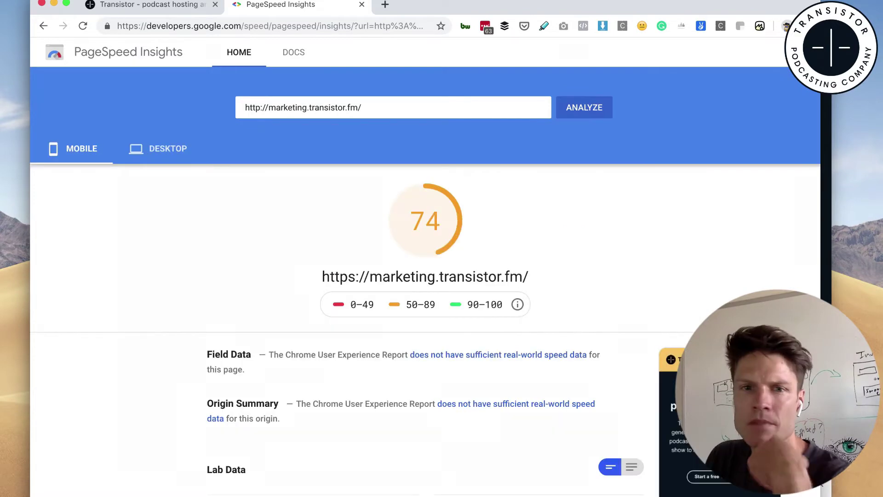
scroll(370, 331, down, 1)
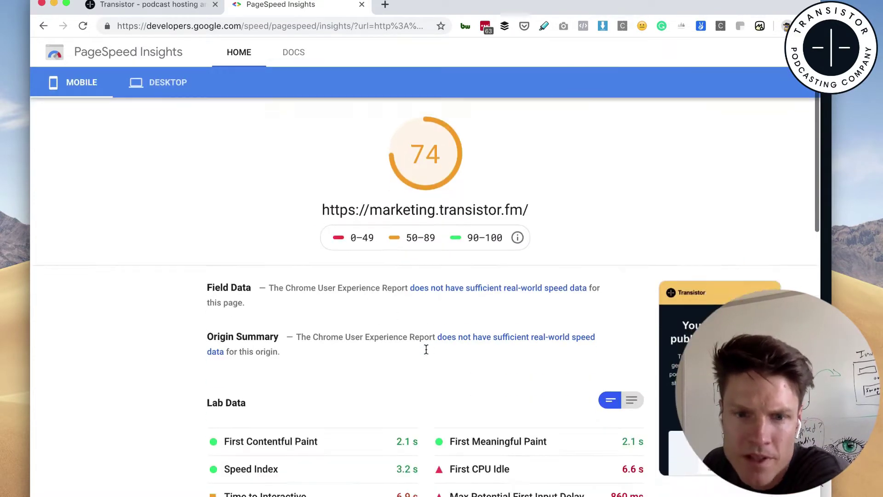
scroll(424, 349, down, 3)
Expand Properly size images, listing two studio webp images, and the Defer offscreen images details
click(434, 425)
scroll(572, 310, down, 4)
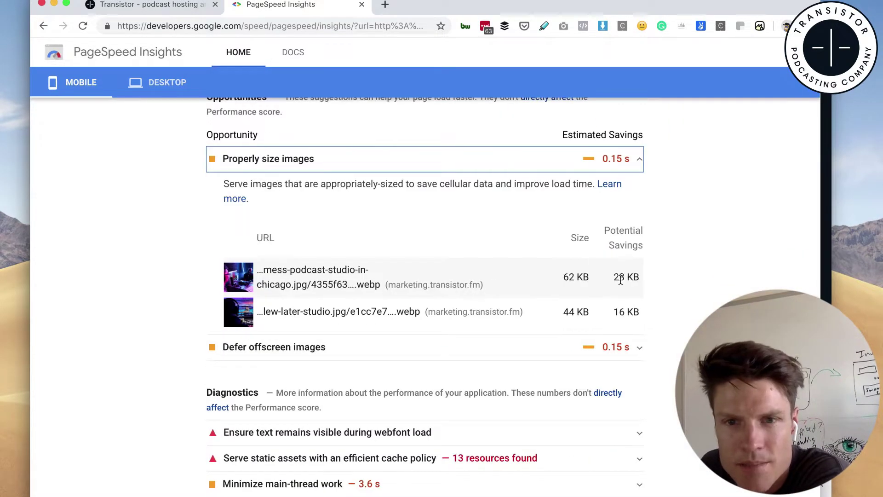
click(550, 354)
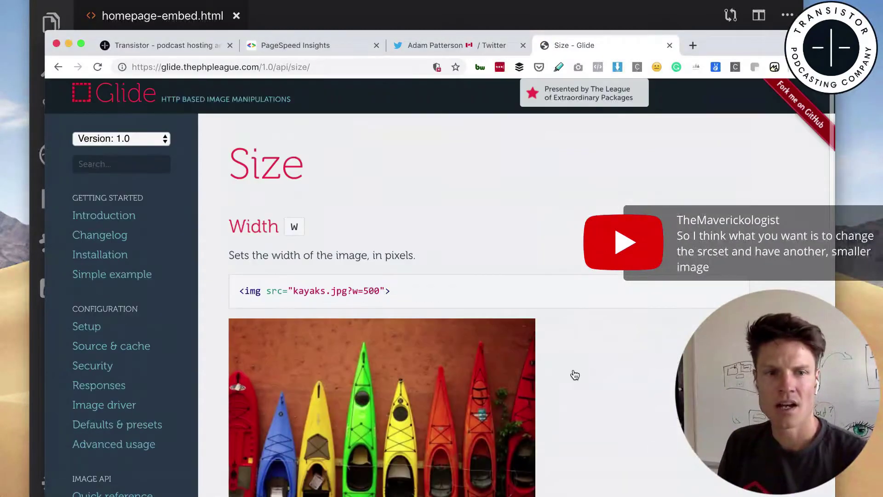
scroll(572, 376, down, 2)
scroll(573, 377, down, 2)
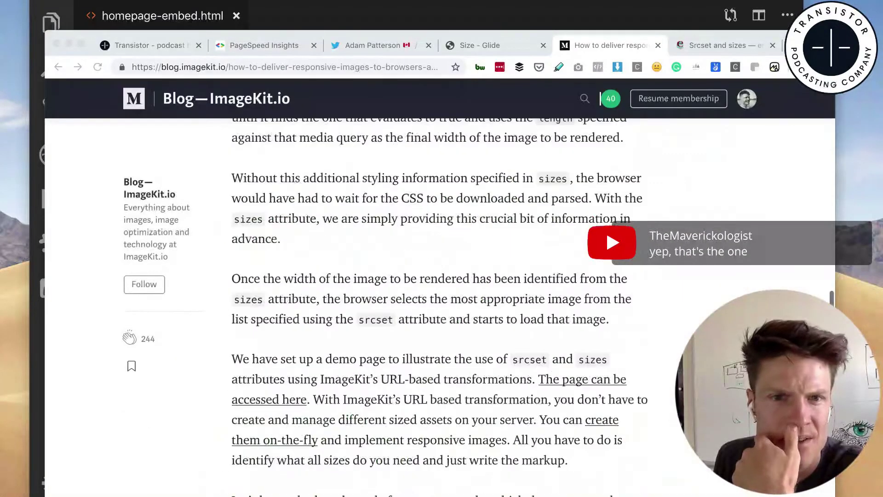
scroll(440, 304, up, 5)
scroll(440, 303, up, 3)
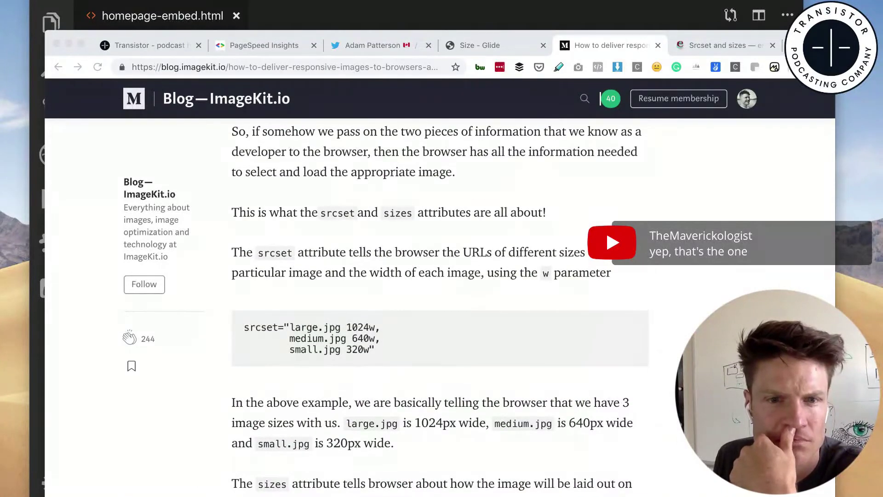
scroll(439, 304, up, 1)
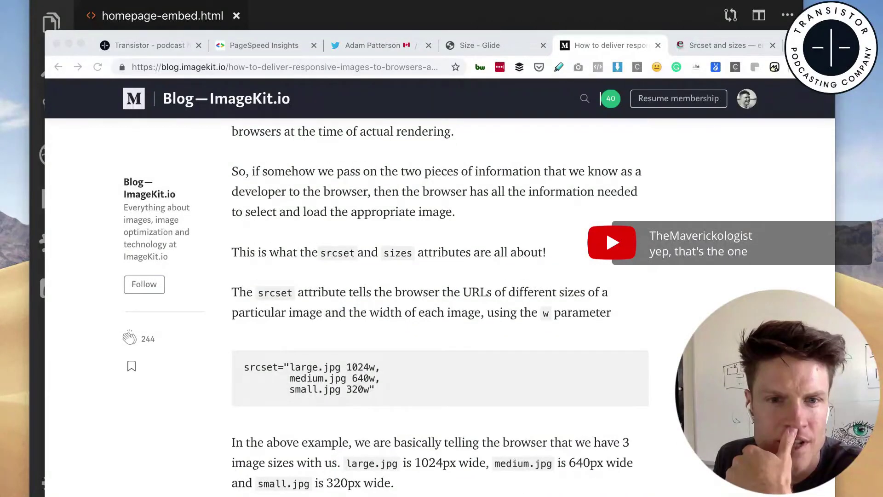
Select the ImageKit srcset example, read the Glide size fit docs, and return to the editor
drag(246, 367, 394, 391)
key(ctrl+shift+Tab)
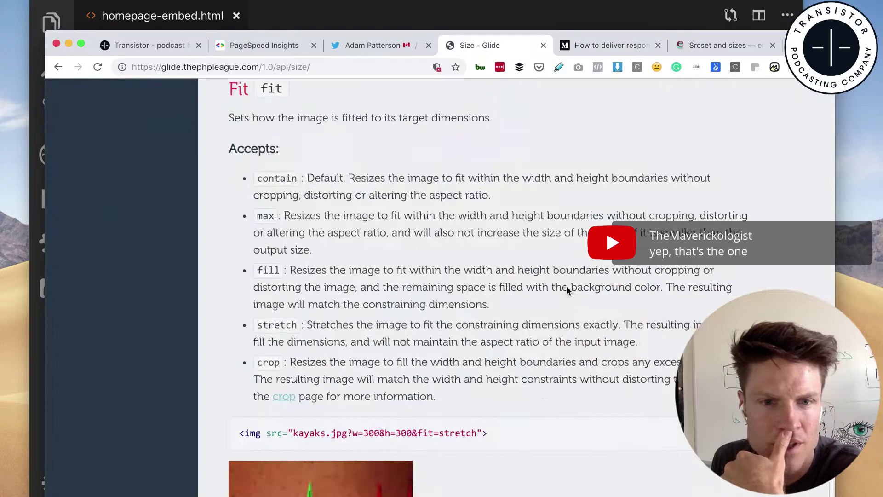
scroll(566, 290, down, 2)
scroll(566, 290, down, 2)
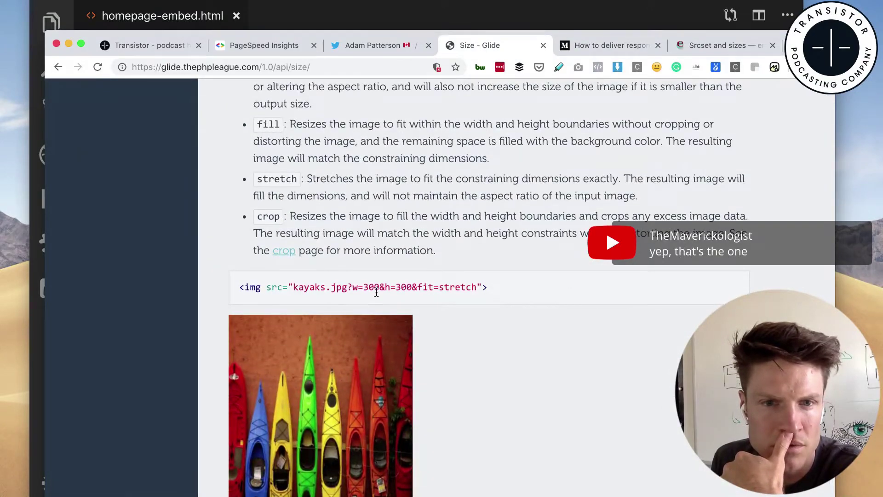
key(super+Tab)
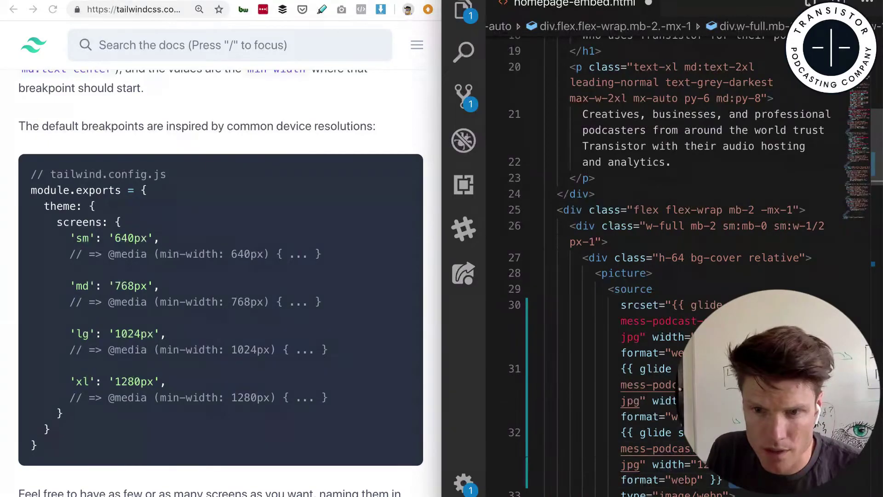
In homepage-embed.html, select the webp source's media-query sizes value to replace with 50vw
key(super+Tab)
scroll(377, 201, down, 1)
scroll(375, 201, down, 5)
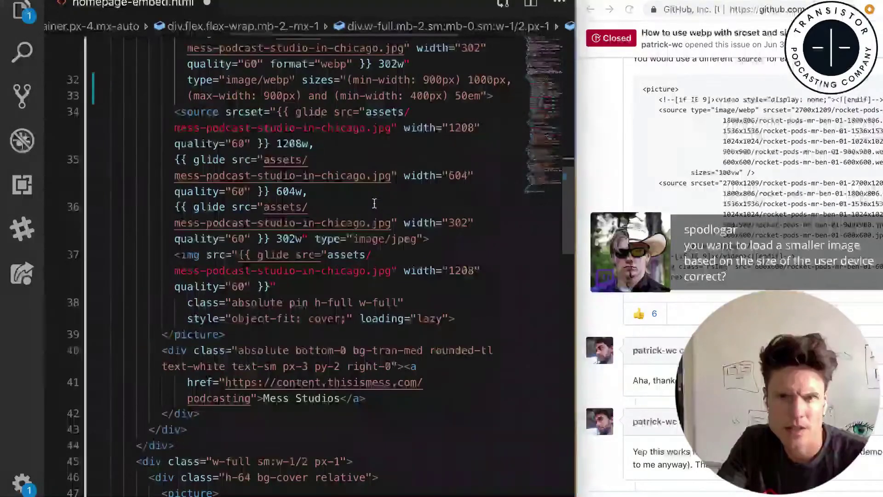
scroll(373, 204, up, 3)
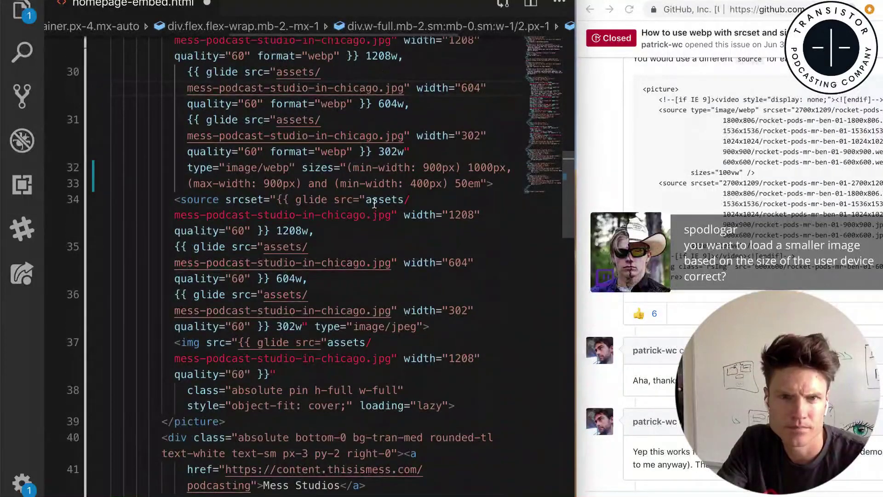
scroll(374, 201, up, 5)
scroll(374, 203, down, 2)
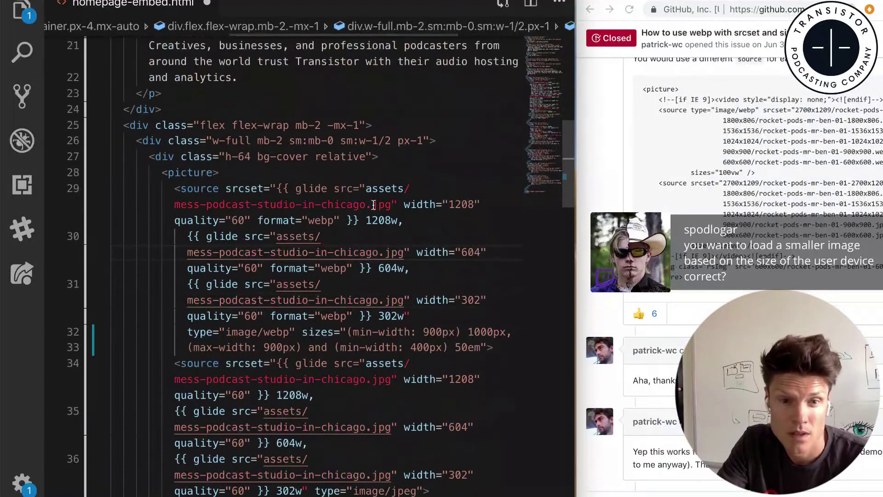
click(347, 336)
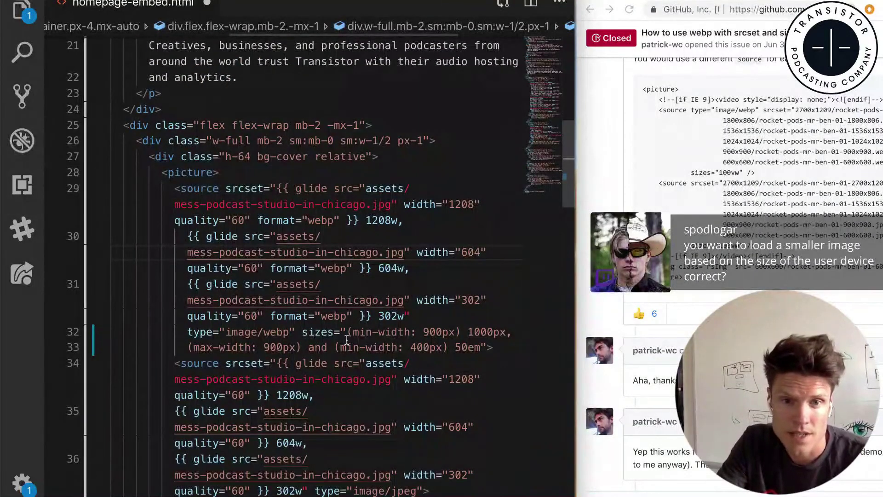
drag(346, 334, 480, 347)
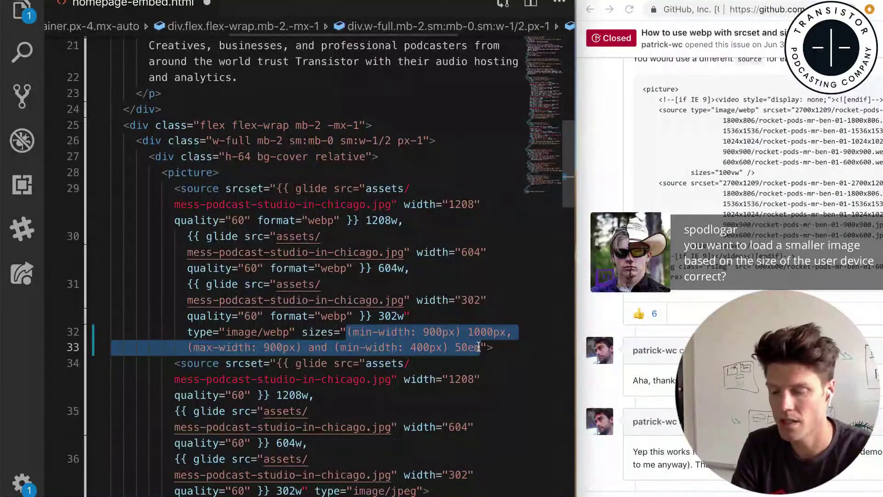
text(50vw)
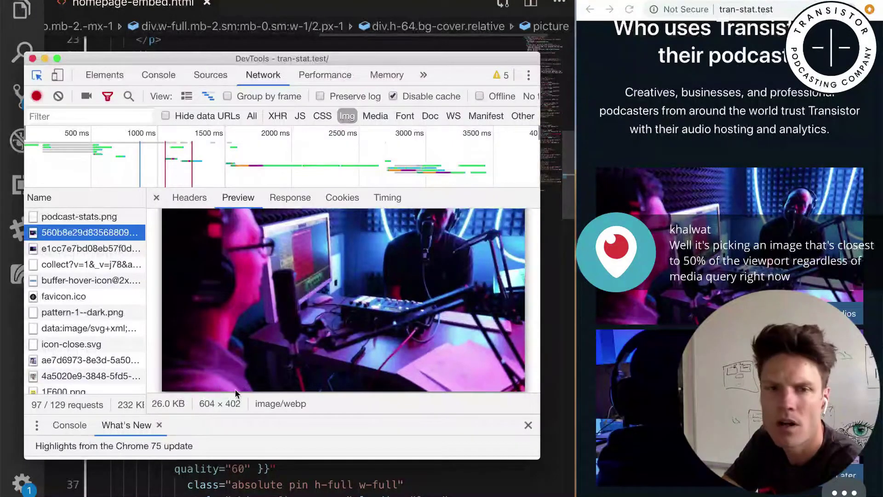
Widen the local site window, reload with DevTools Network open, and preview the studio webp request
click(578, 262)
drag(573, 259, 100, 273)
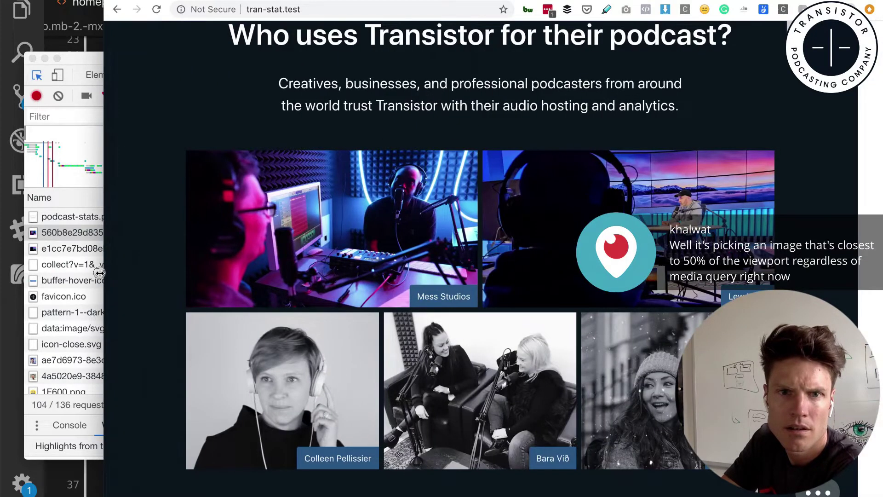
drag(101, 72, 87, 60)
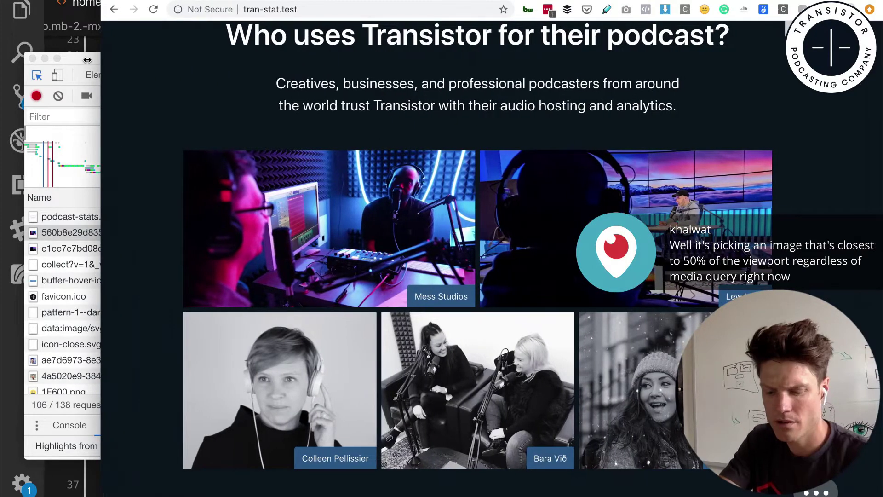
click(88, 60)
key(super+r)
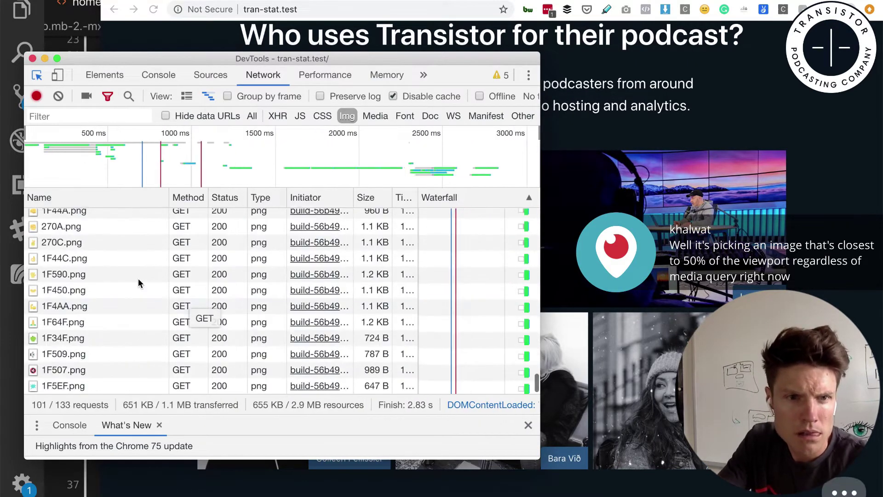
scroll(108, 274, up, 10)
click(107, 234)
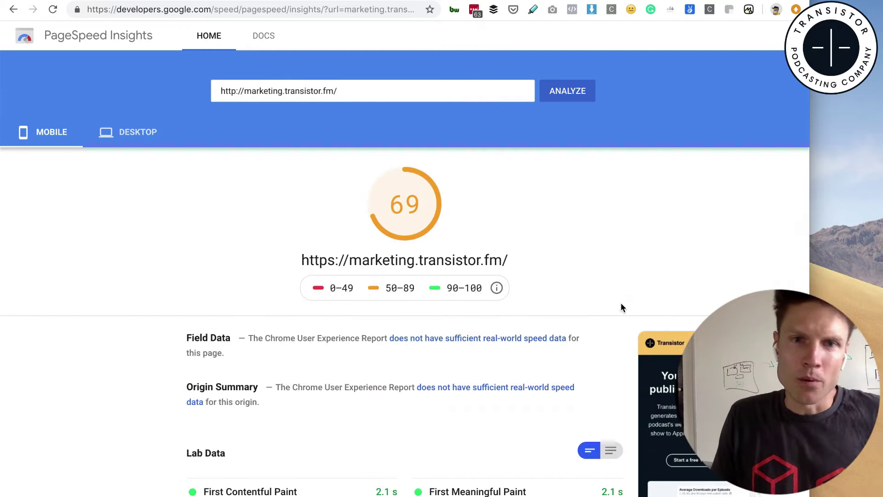
scroll(607, 318, down, 10)
scroll(596, 340, up, 1)
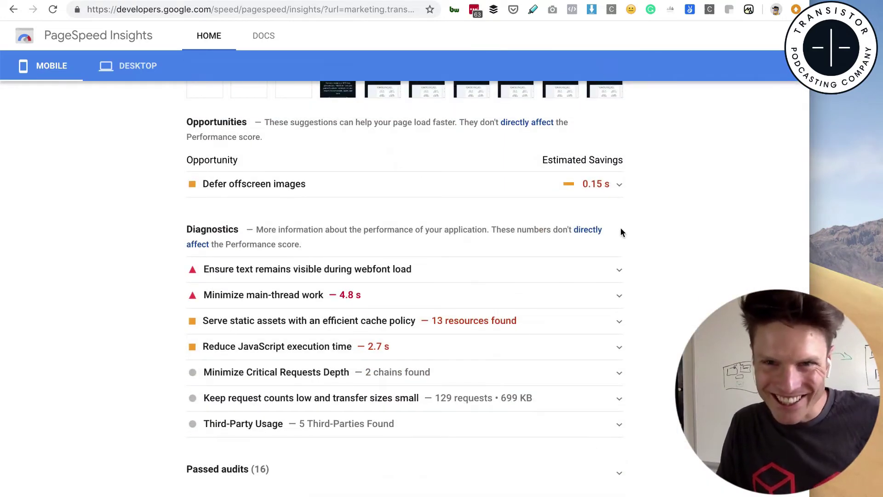
Open the Defer offscreen images details in the 69-score mobile report
click(616, 185)
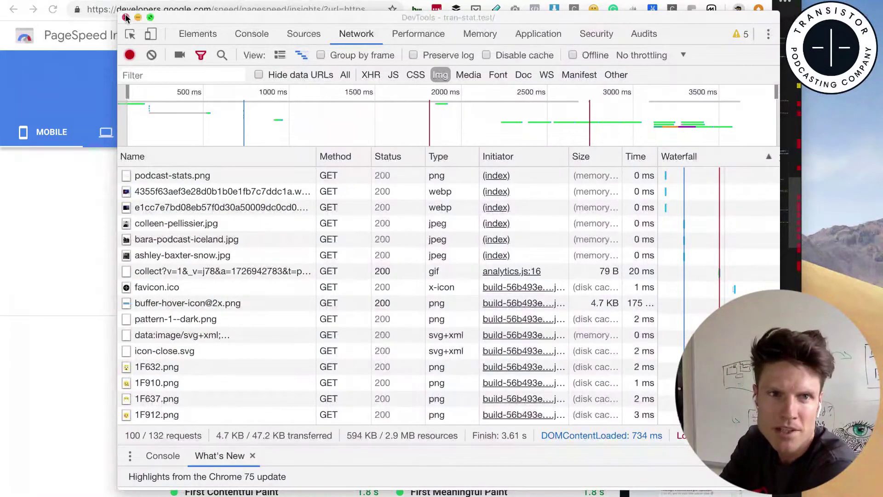
scroll(388, 419, down, 5)
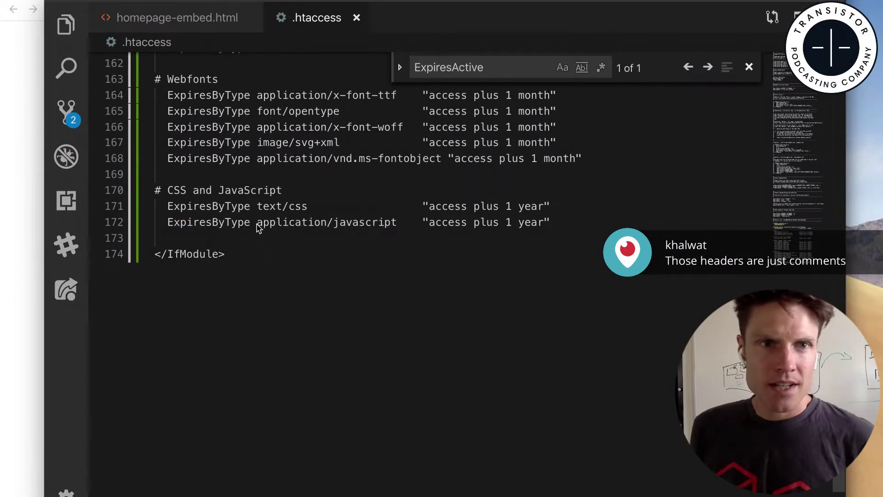
Commit all changed files, staging them automatically, with the message 'Setting expire headers'
key(ctrl+shift+g)
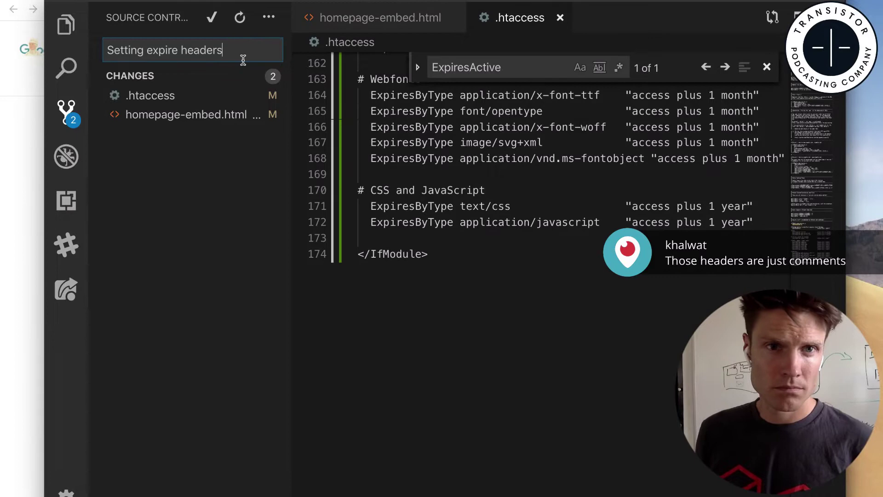
click(211, 19)
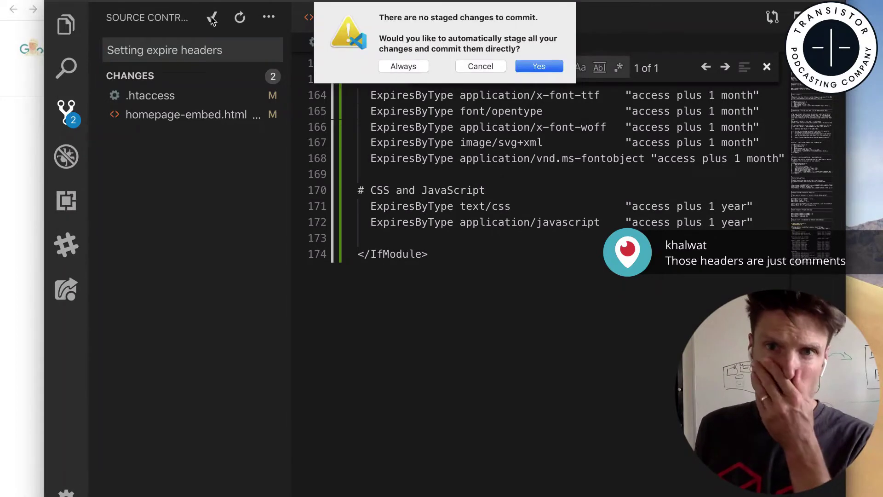
click(540, 68)
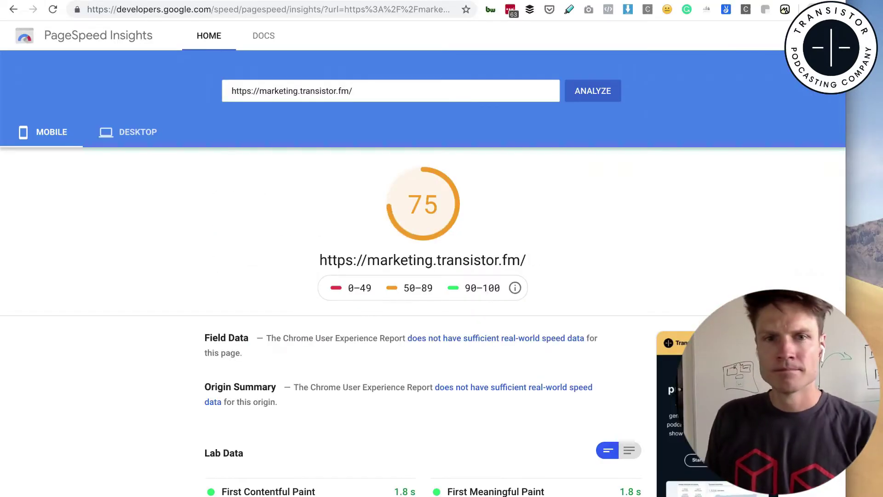
scroll(437, 205, down, 3)
scroll(436, 204, down, 3)
scroll(425, 209, down, 3)
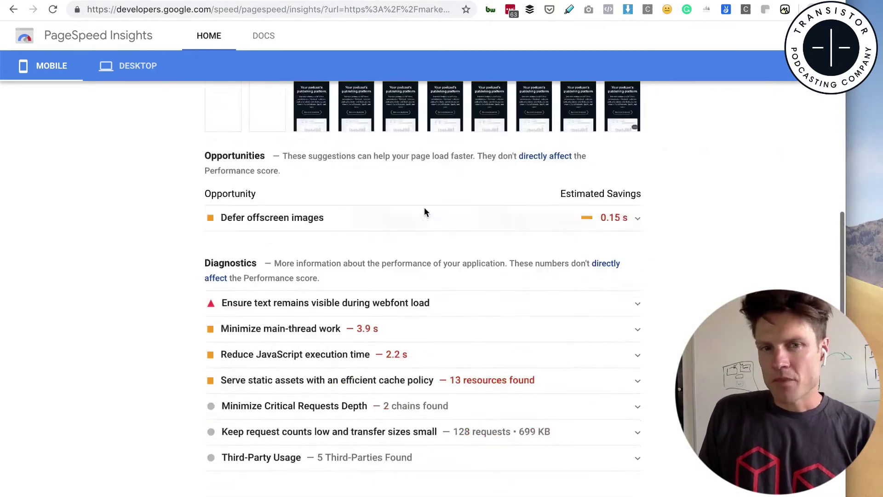
scroll(439, 148, up, 5)
scroll(439, 155, up, 2)
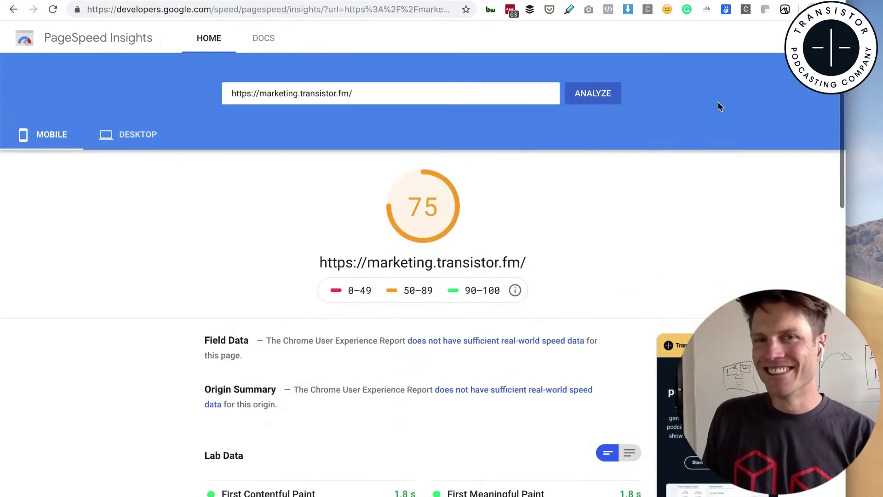
Re-run the mobile PageSpeed analysis of marketing.transistor.fm from the 75-score report
click(601, 103)
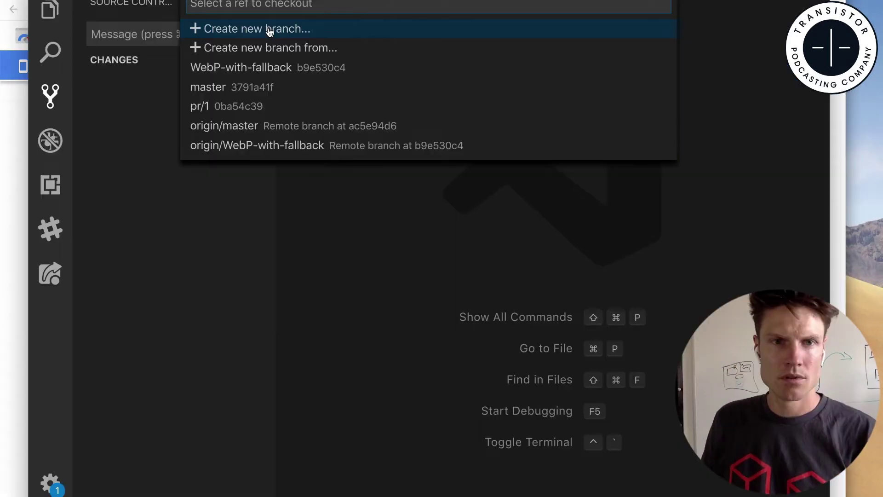
Close the find box, then select and delete the inline script line before </body> in default.html
click(268, 30)
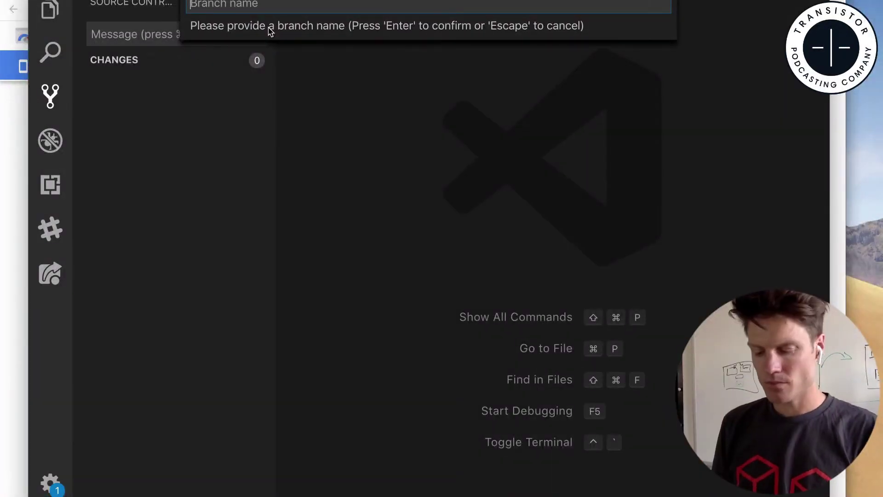
text(resActive)
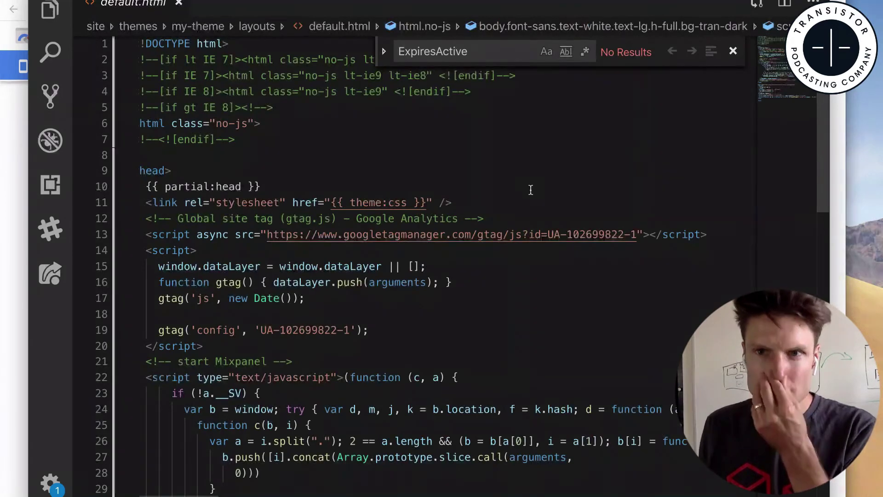
click(734, 53)
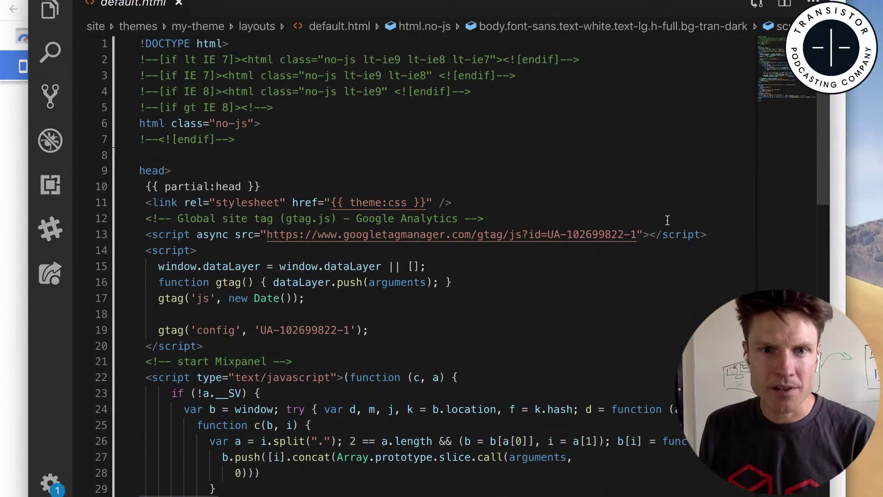
scroll(667, 236, down, 3)
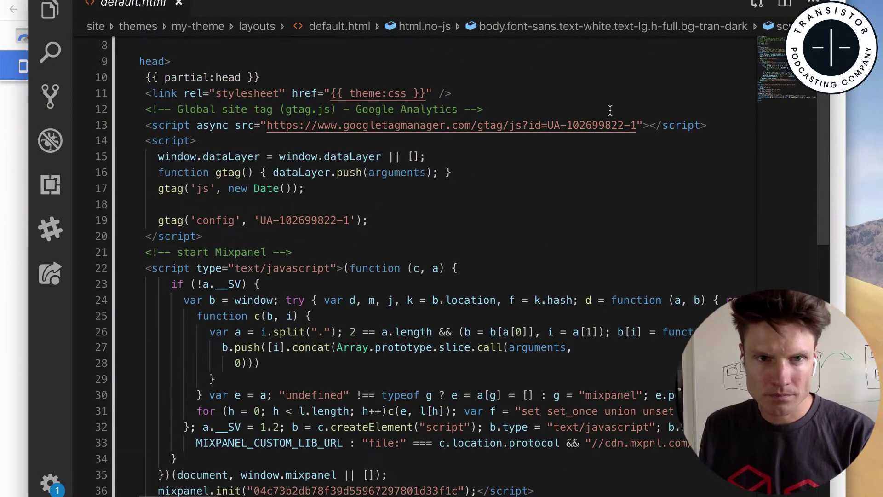
scroll(511, 292, down, 10)
scroll(511, 292, right, 10)
scroll(511, 292, left, 3)
scroll(511, 292, left, 5)
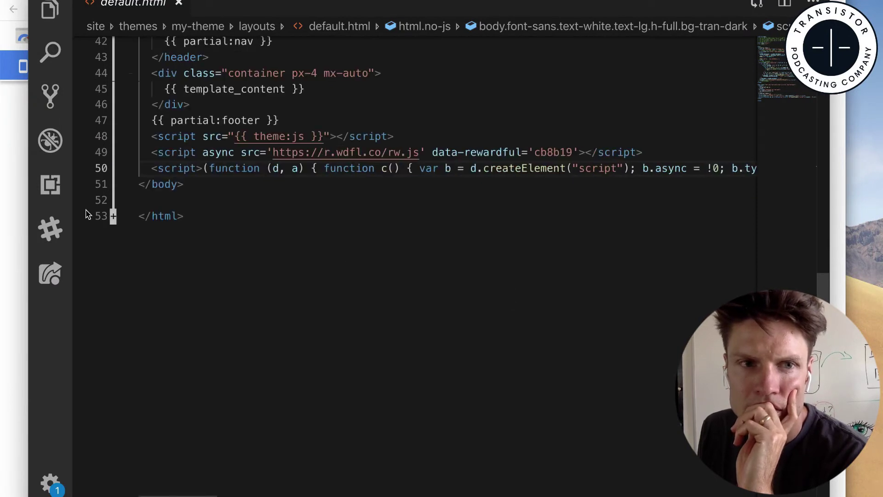
click(95, 170)
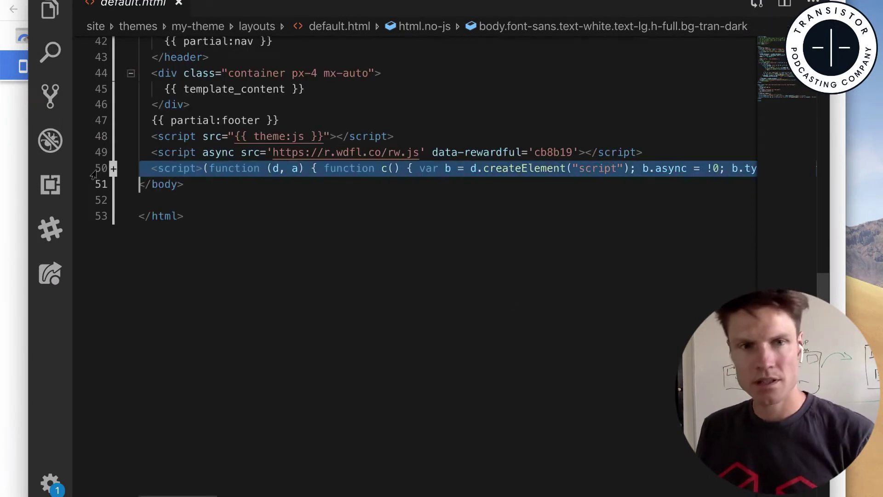
key(BackSpace)
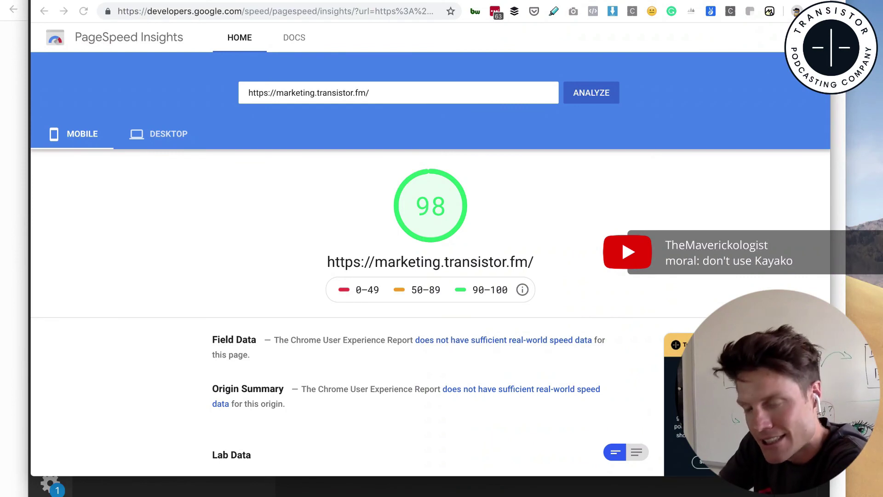
View the fresh PageSpeed Insights mobile report showing marketing.transistor.fm scoring 98
click(587, 201)
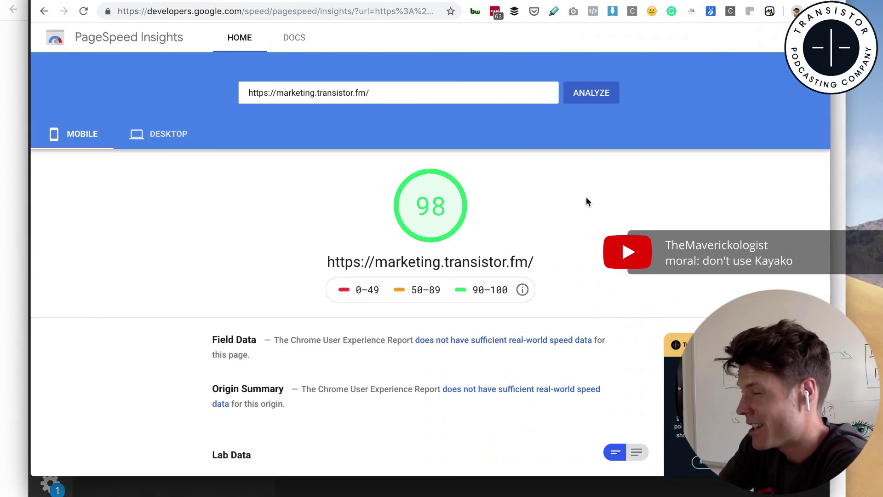